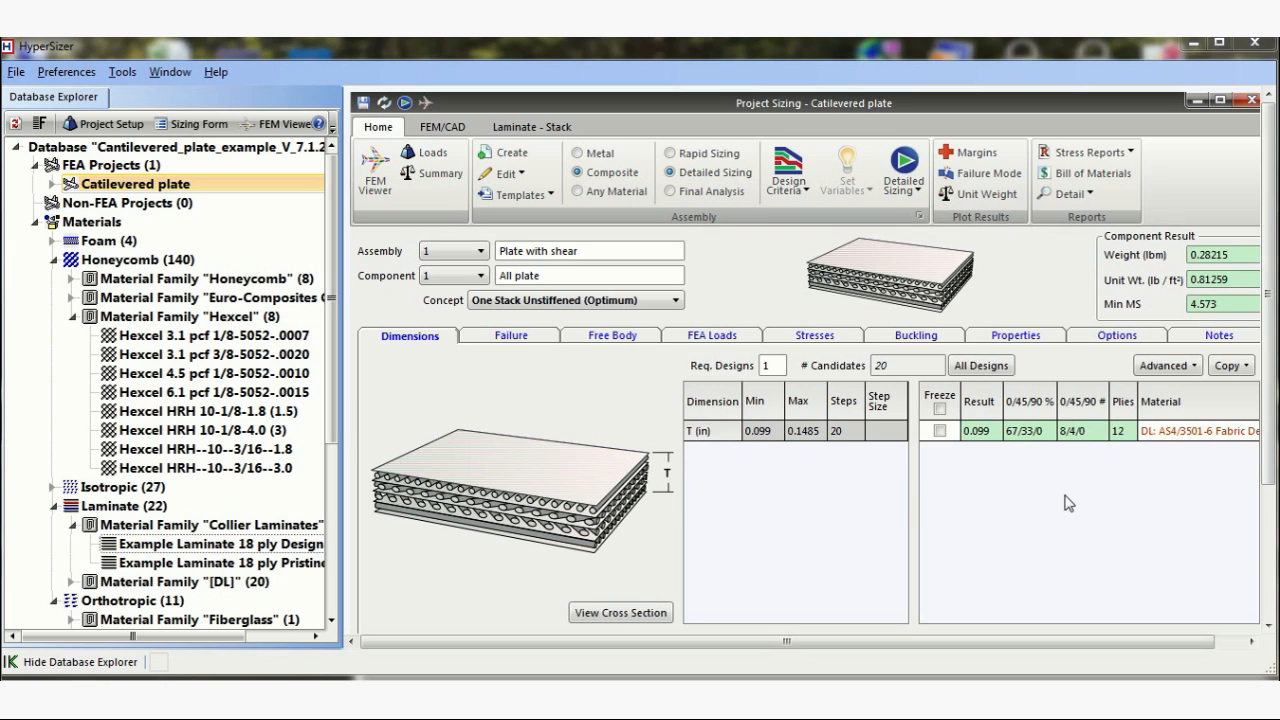
# Look over the All plate component's sizing dimensions and its discrete face/solid laminate candidates.
pyautogui.moveTo(1272, 458)
pyautogui.moveTo(1269, 453); pyautogui.dragTo(1247, 590)
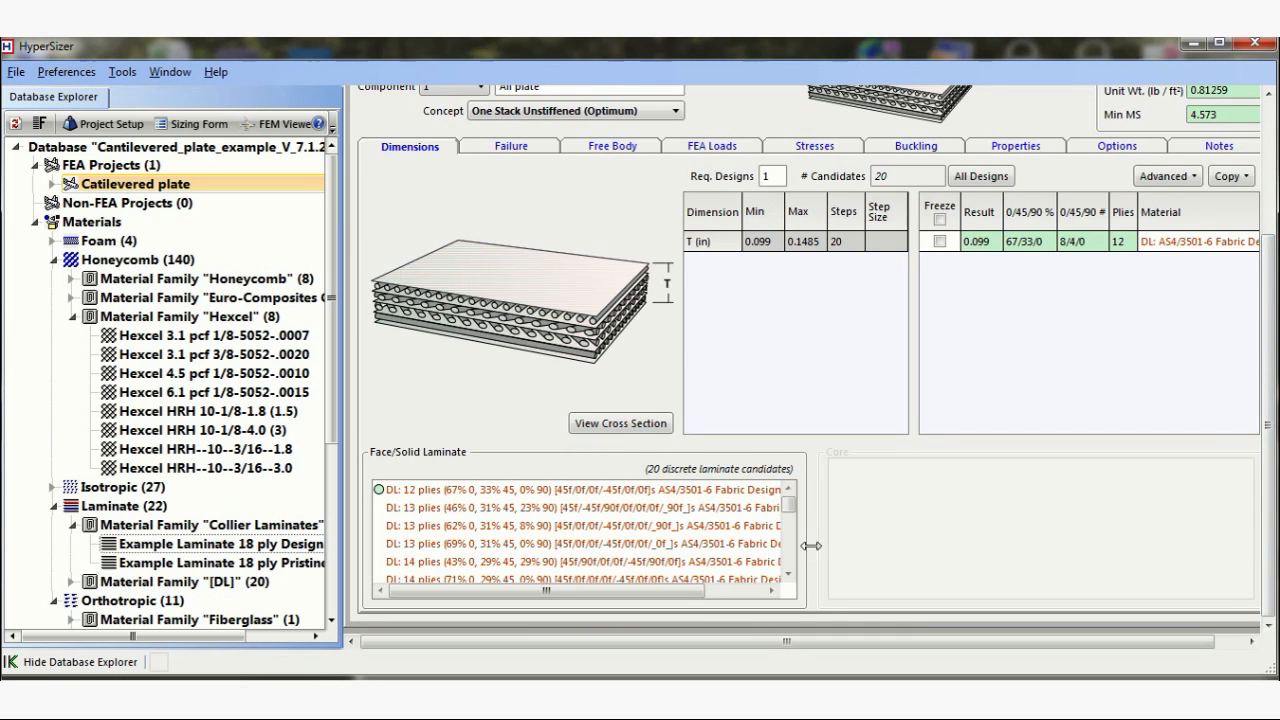
pyautogui.moveTo(1272, 543)
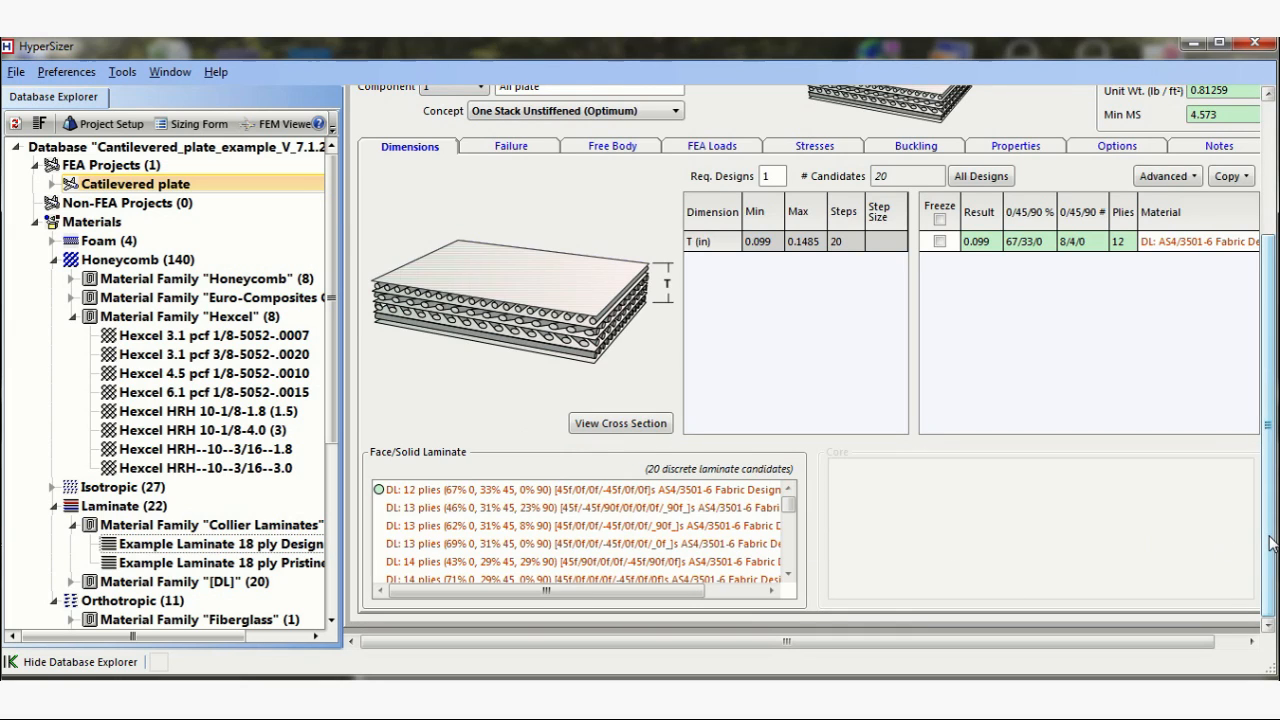
pyautogui.click(1268, 144)
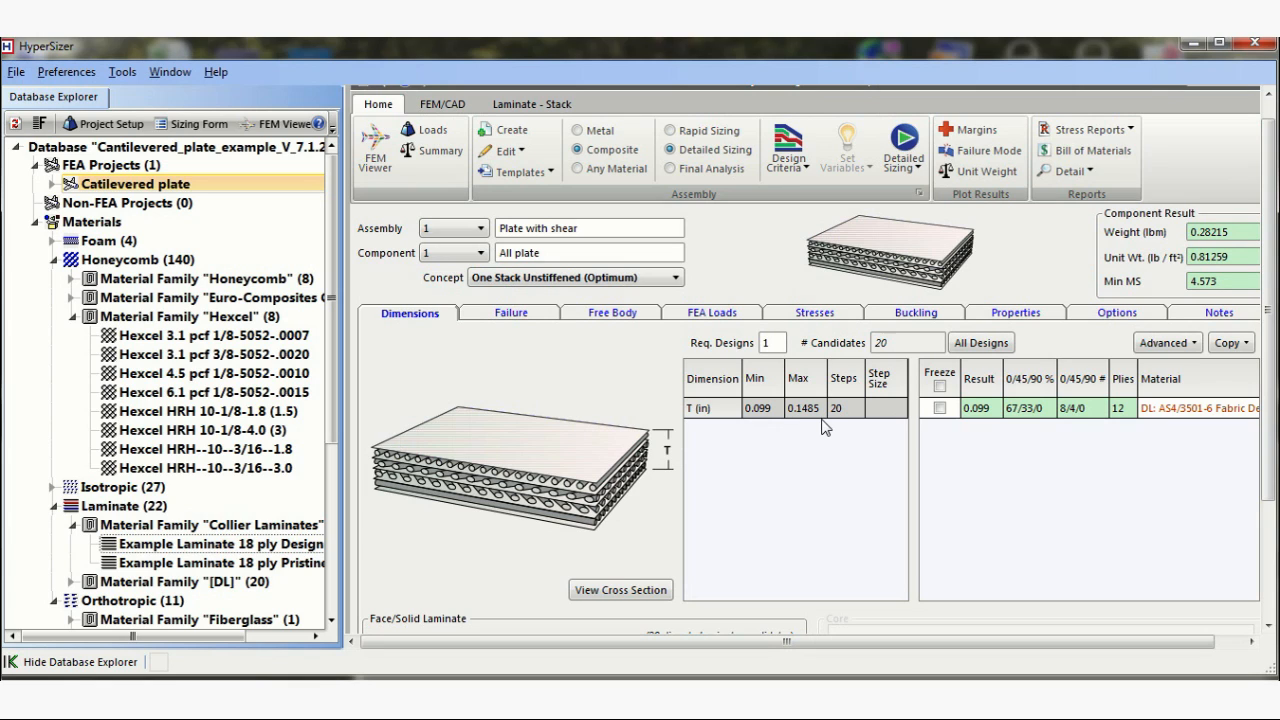
# Review the component's stresses, FEA loads and free body data, and view the margin-of-safety plot in the FEM Viewer.
pyautogui.moveTo(840, 415)
pyautogui.click(790, 316)
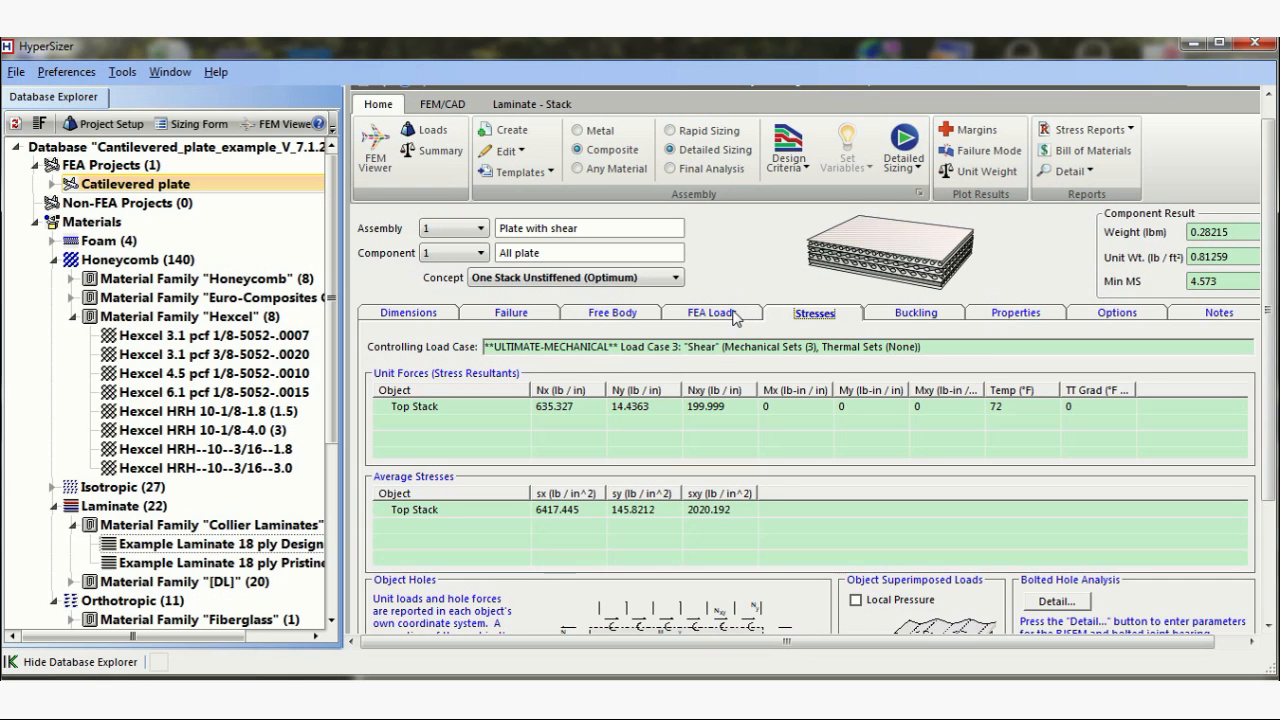
pyautogui.click(708, 316)
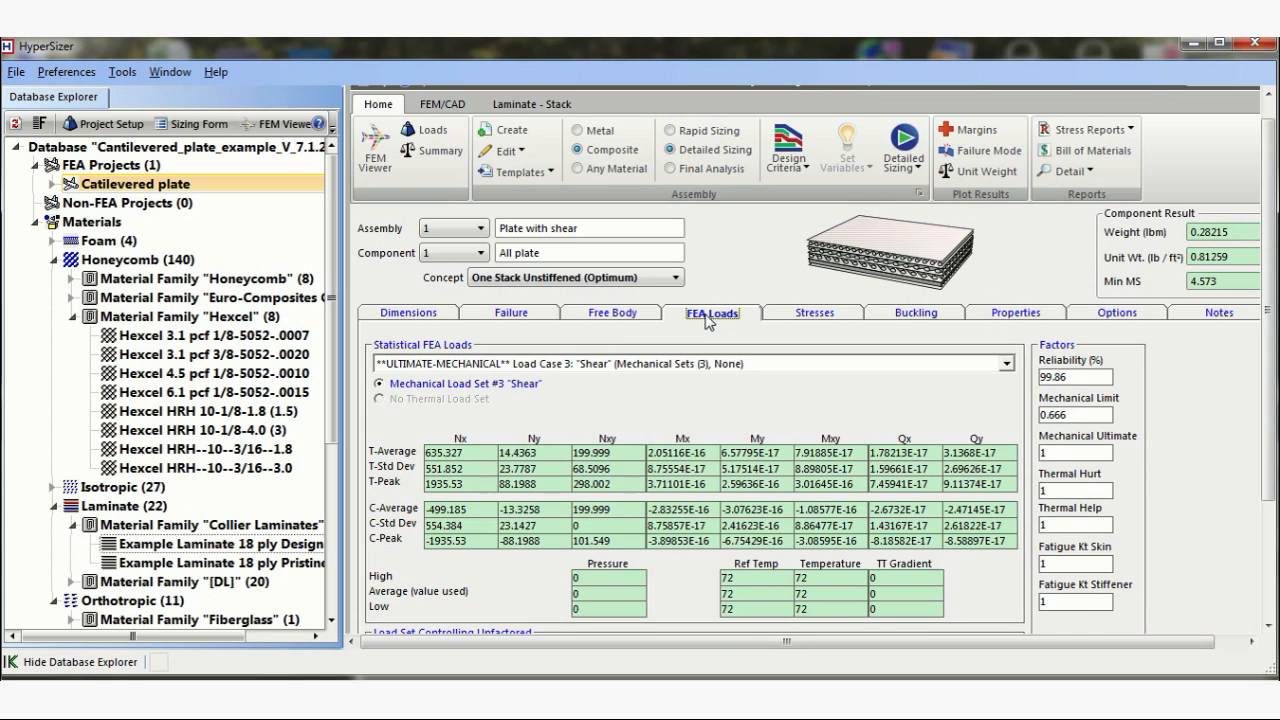
pyautogui.click(638, 318)
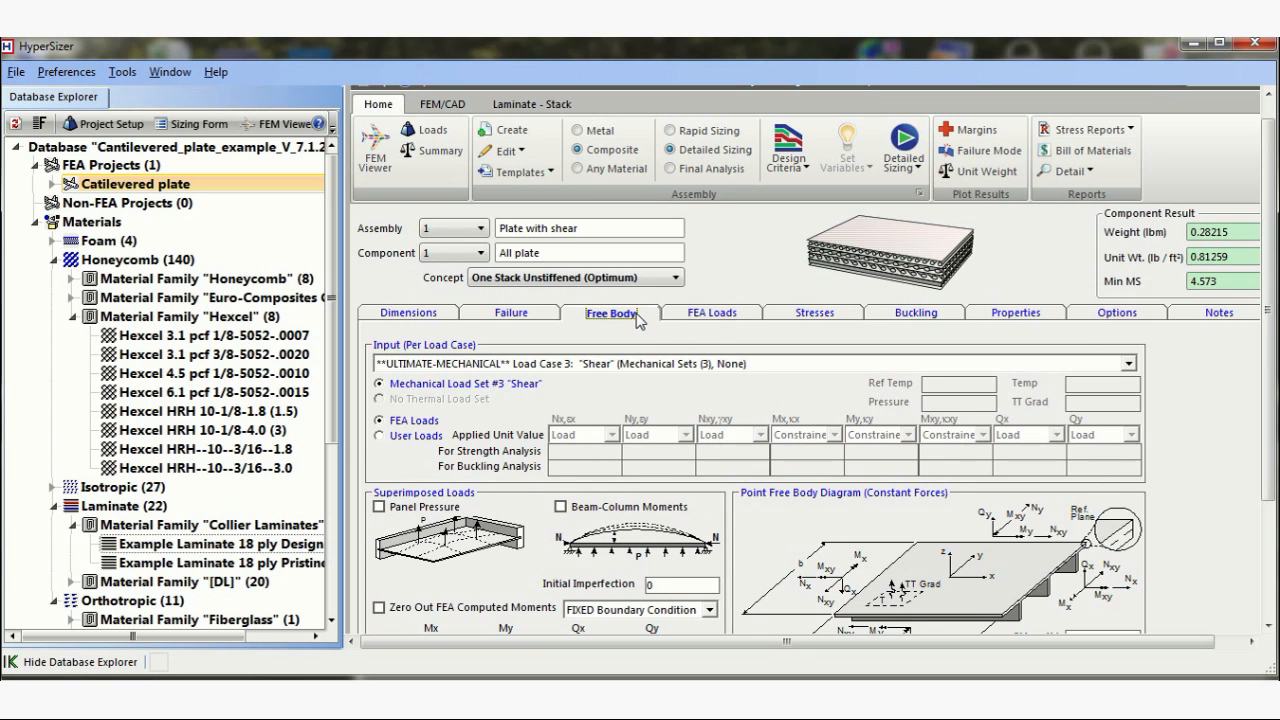
pyautogui.click(814, 316)
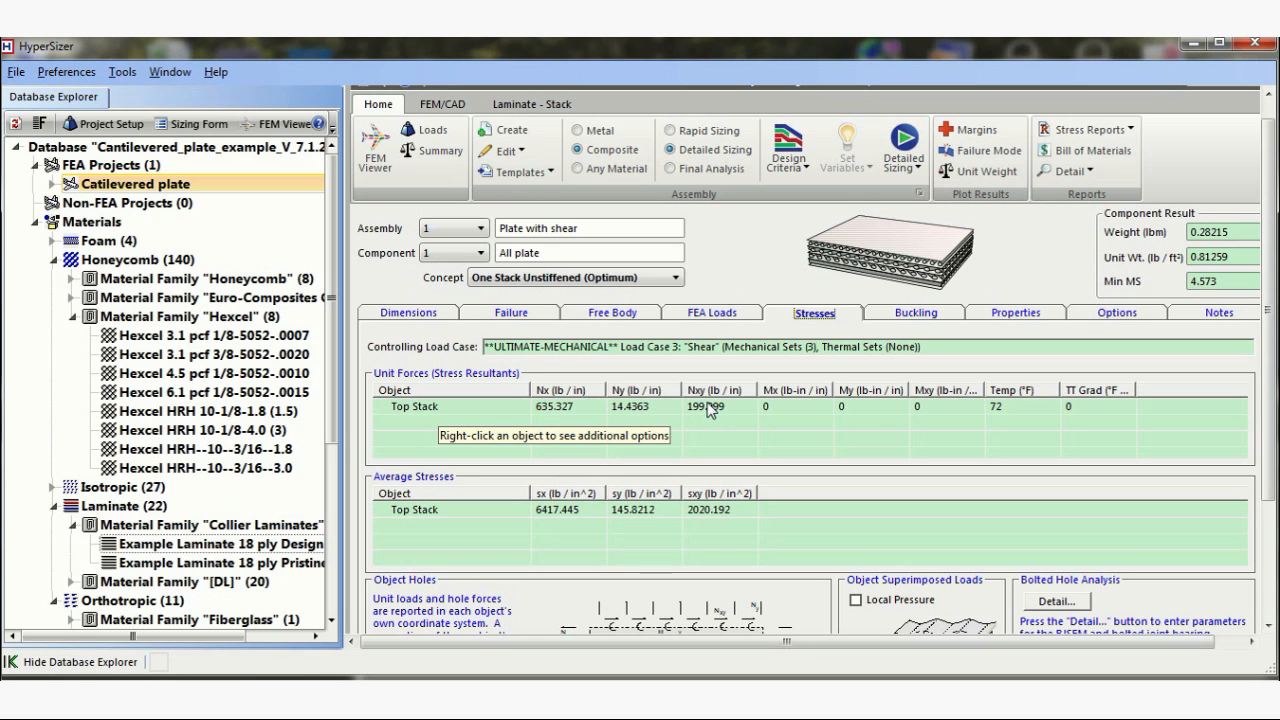
pyautogui.click(380, 152)
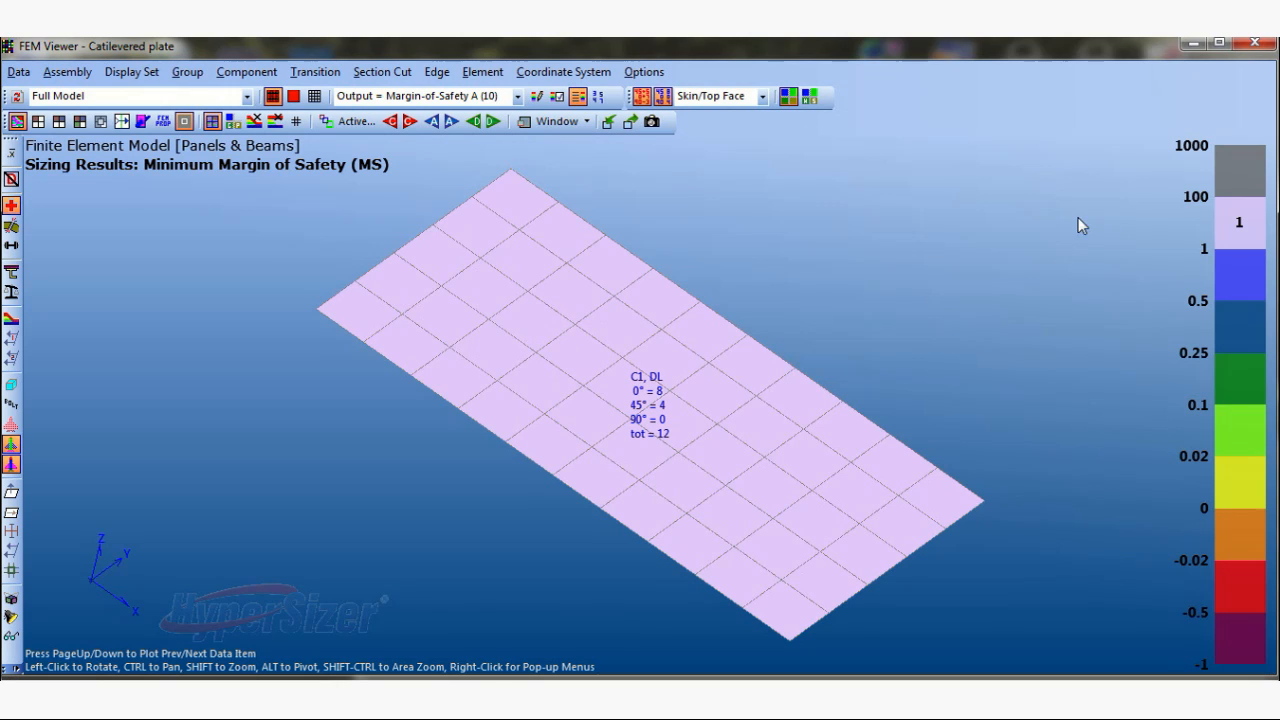
pyautogui.click(1255, 43)
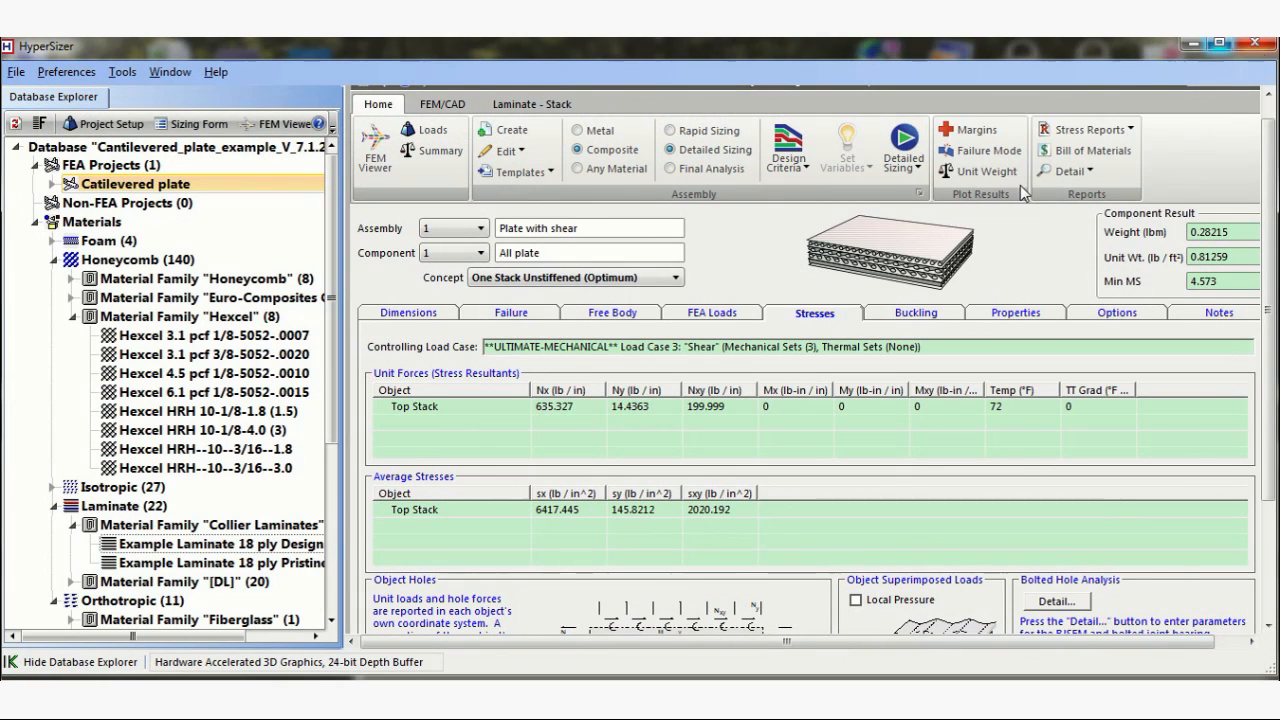
# Display the component's available failure analyses and run detailed sizing on the component.
pyautogui.click(545, 312)
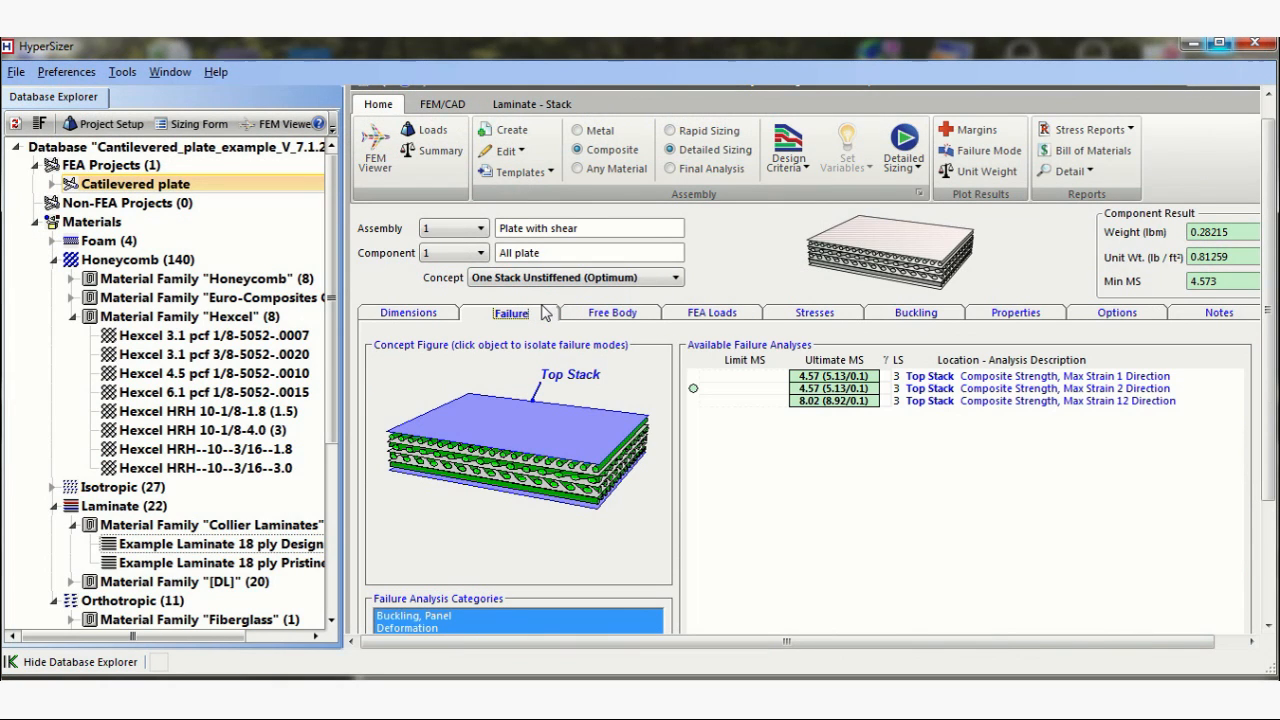
pyautogui.click(899, 168)
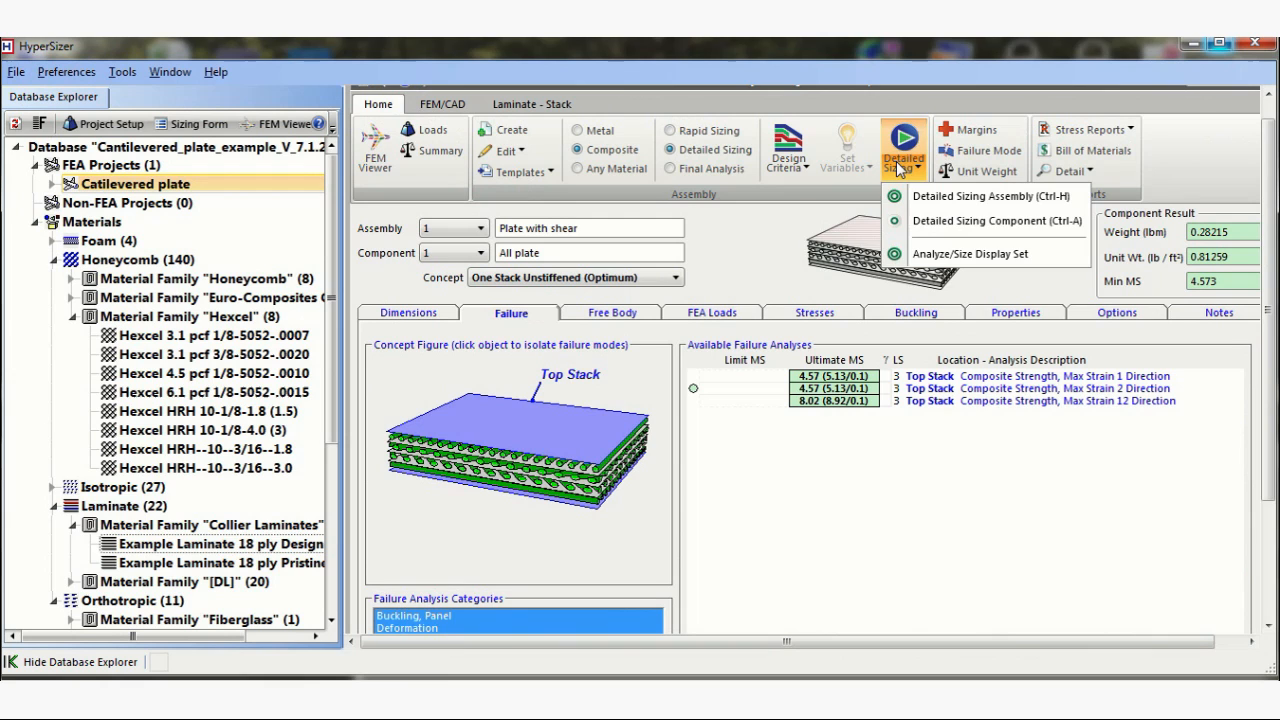
pyautogui.click(930, 220)
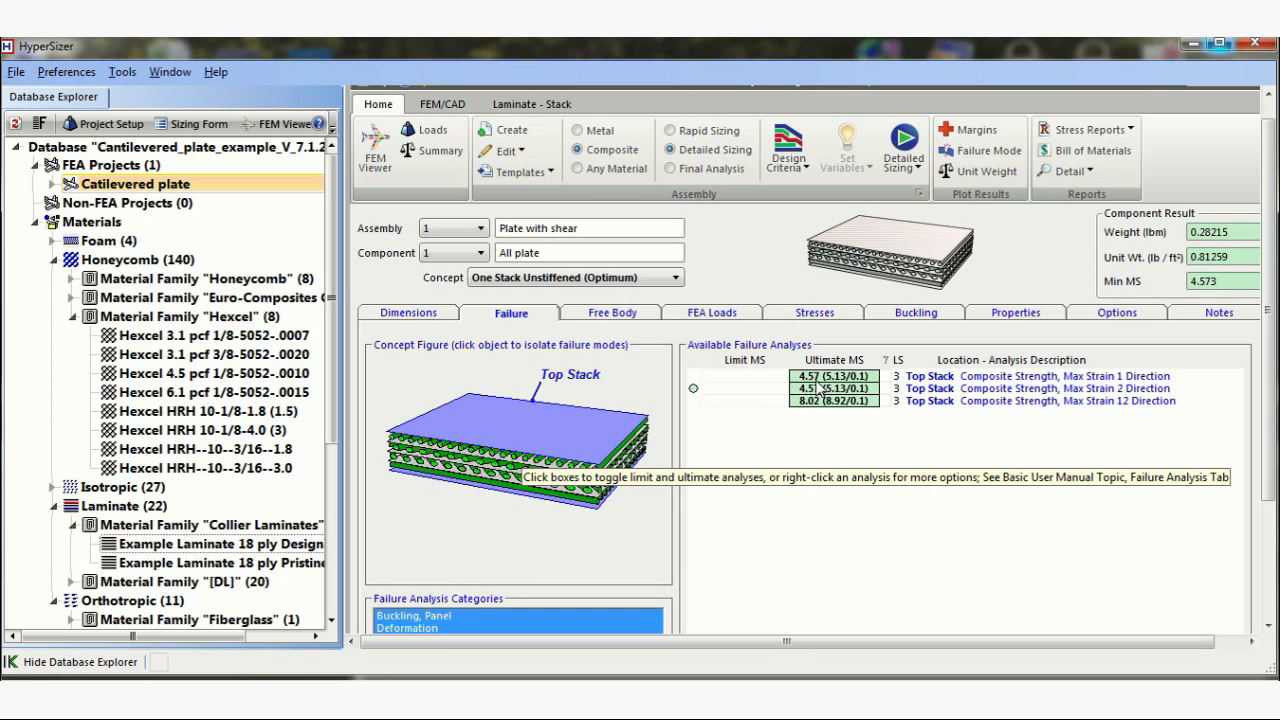
# Review the component's FEA loads, stresses, buckling settings and failure margins.
pyautogui.click(730, 316)
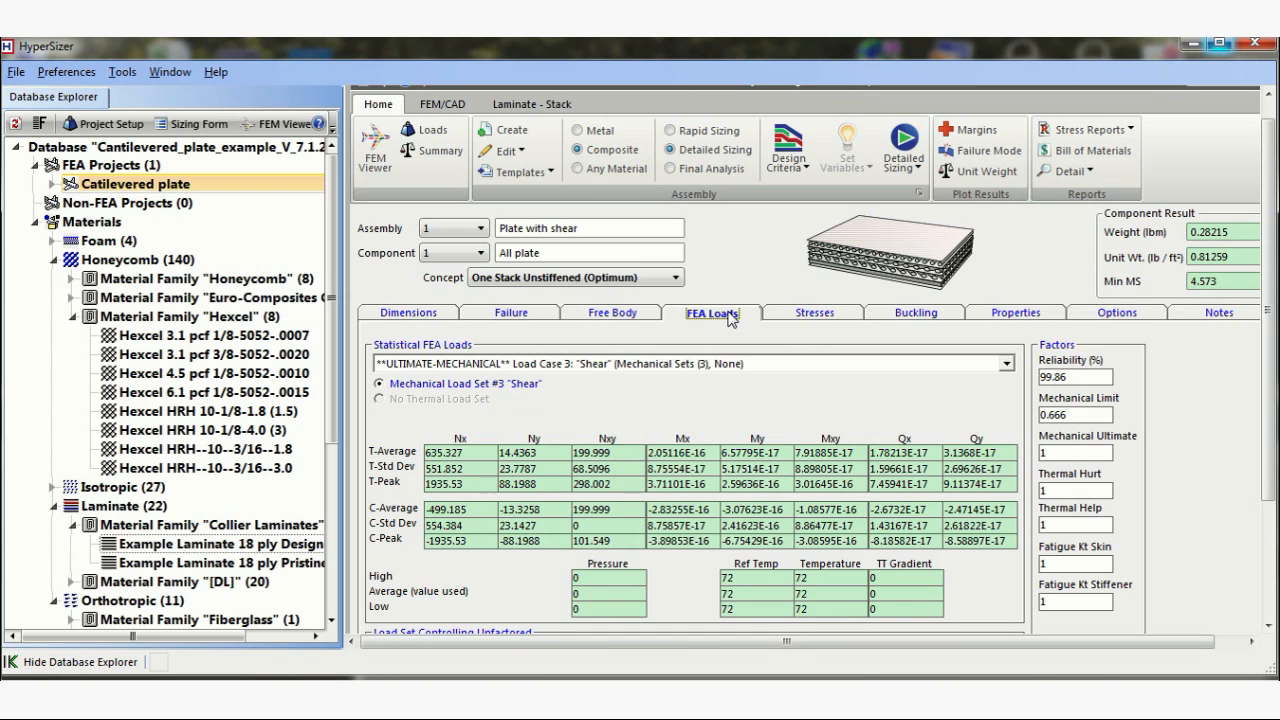
pyautogui.click(797, 316)
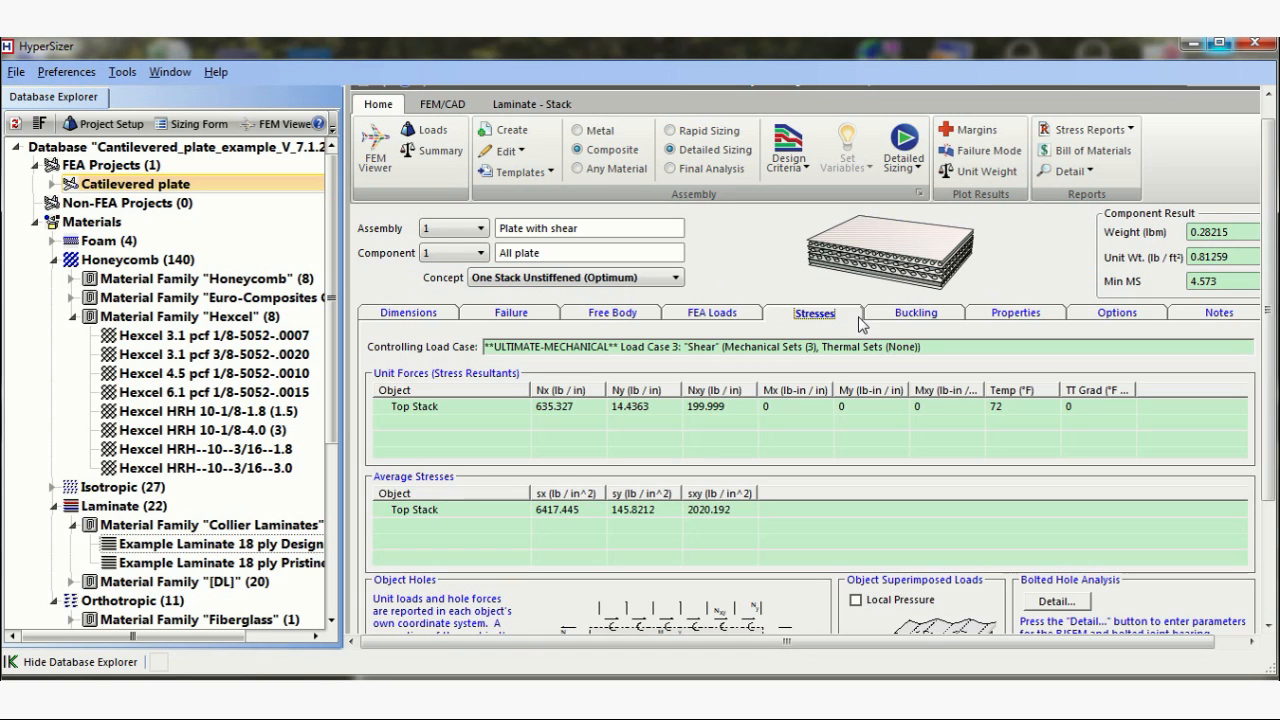
pyautogui.click(902, 318)
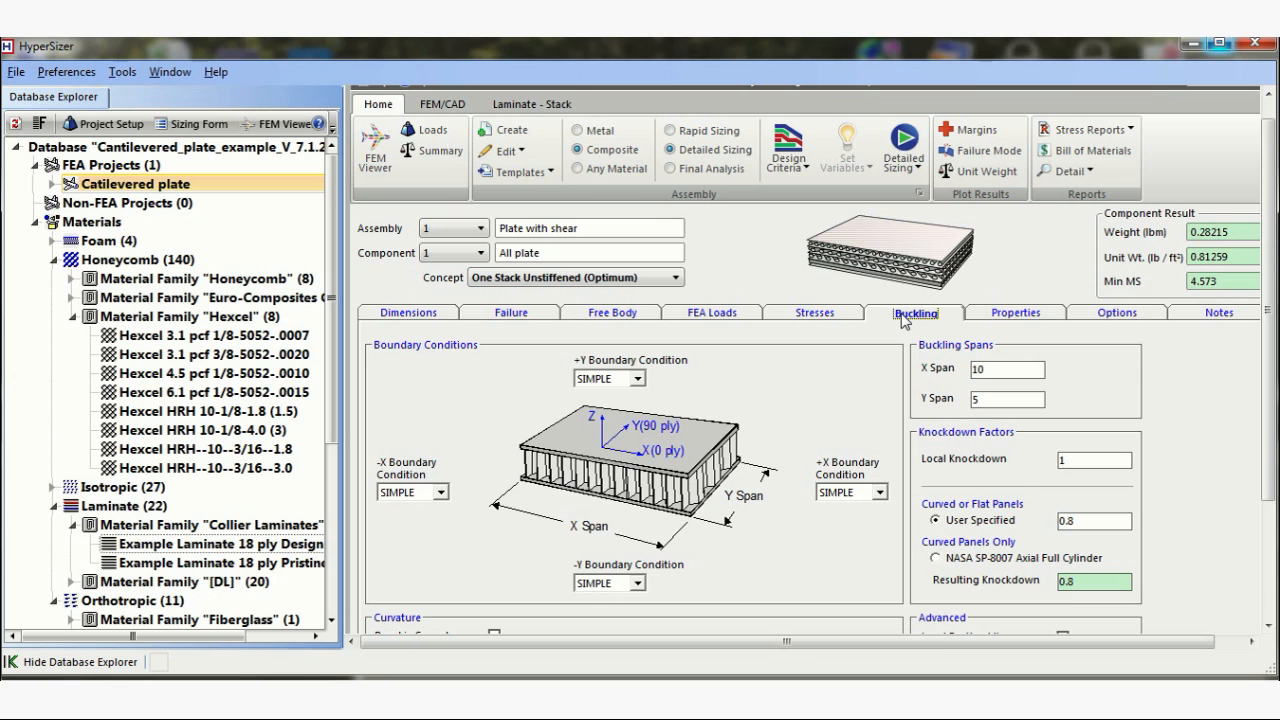
pyautogui.click(545, 316)
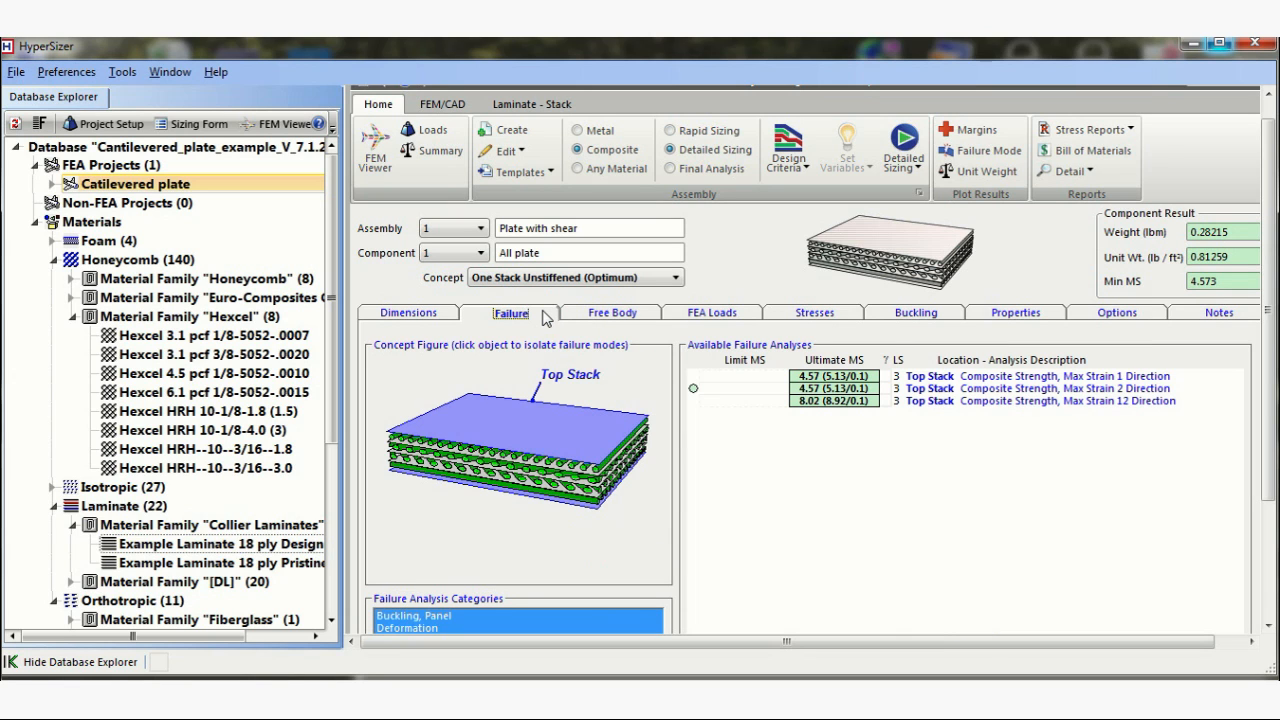
# Open the sized plate's AS4/3501-6 fabric laminate definition from its dimension results for viewing.
pyautogui.click(418, 316)
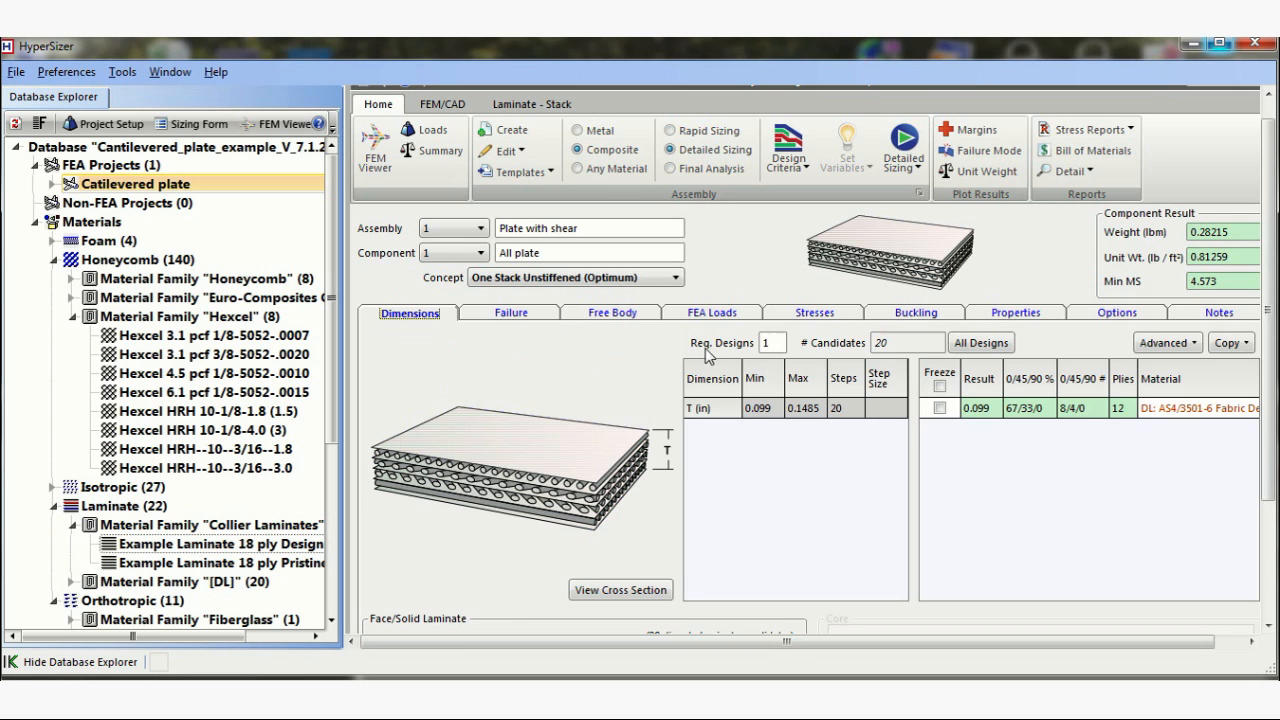
pyautogui.rightClick(1178, 416)
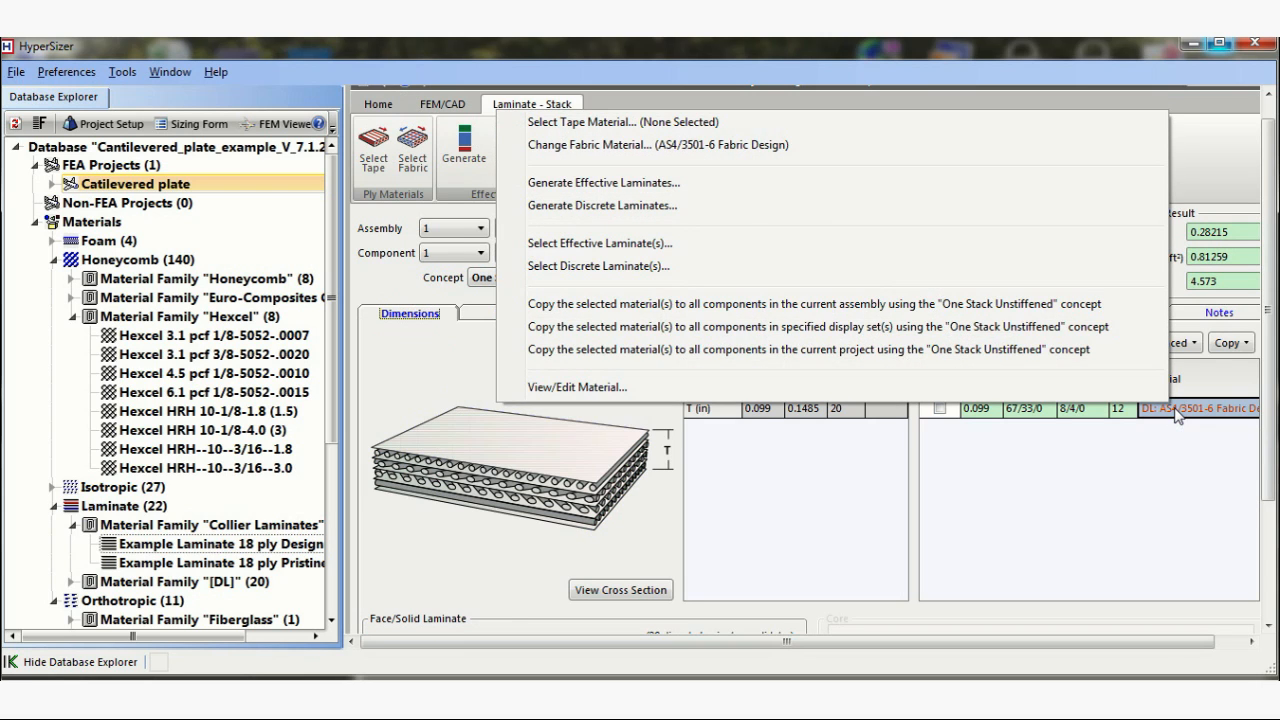
pyautogui.click(1068, 391)
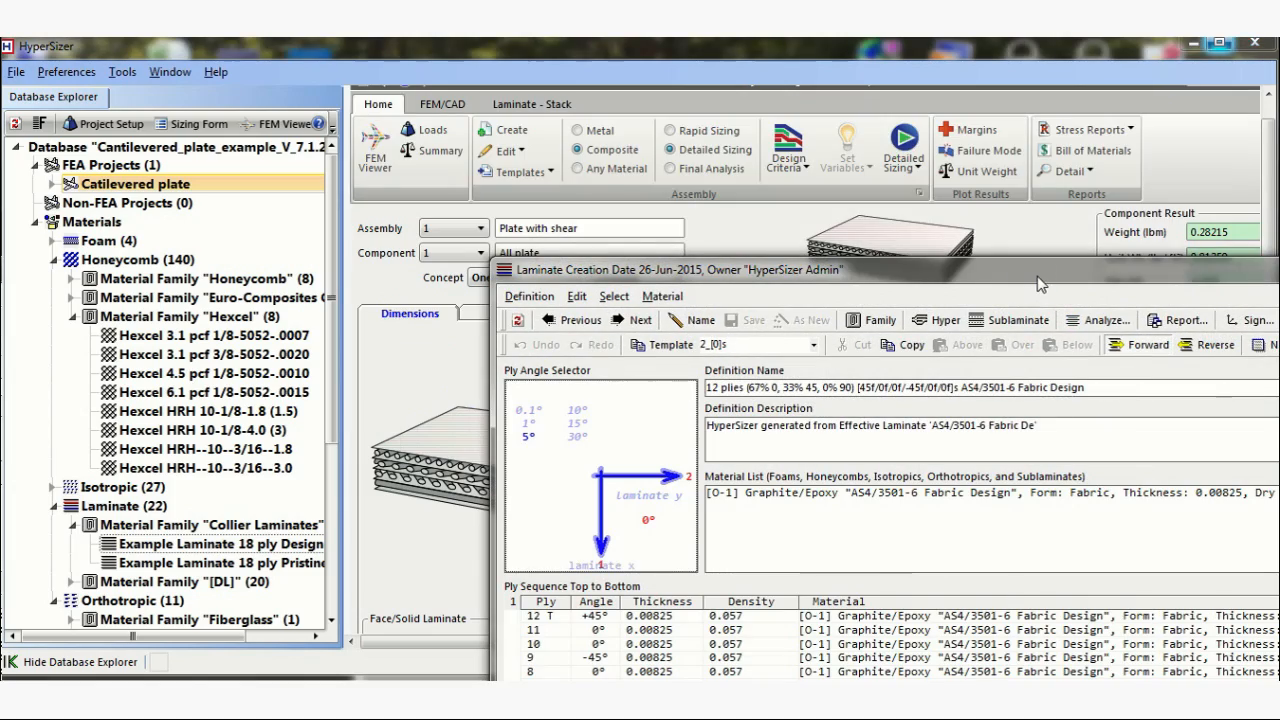
pyautogui.moveTo(1040, 285); pyautogui.dragTo(899, 108)
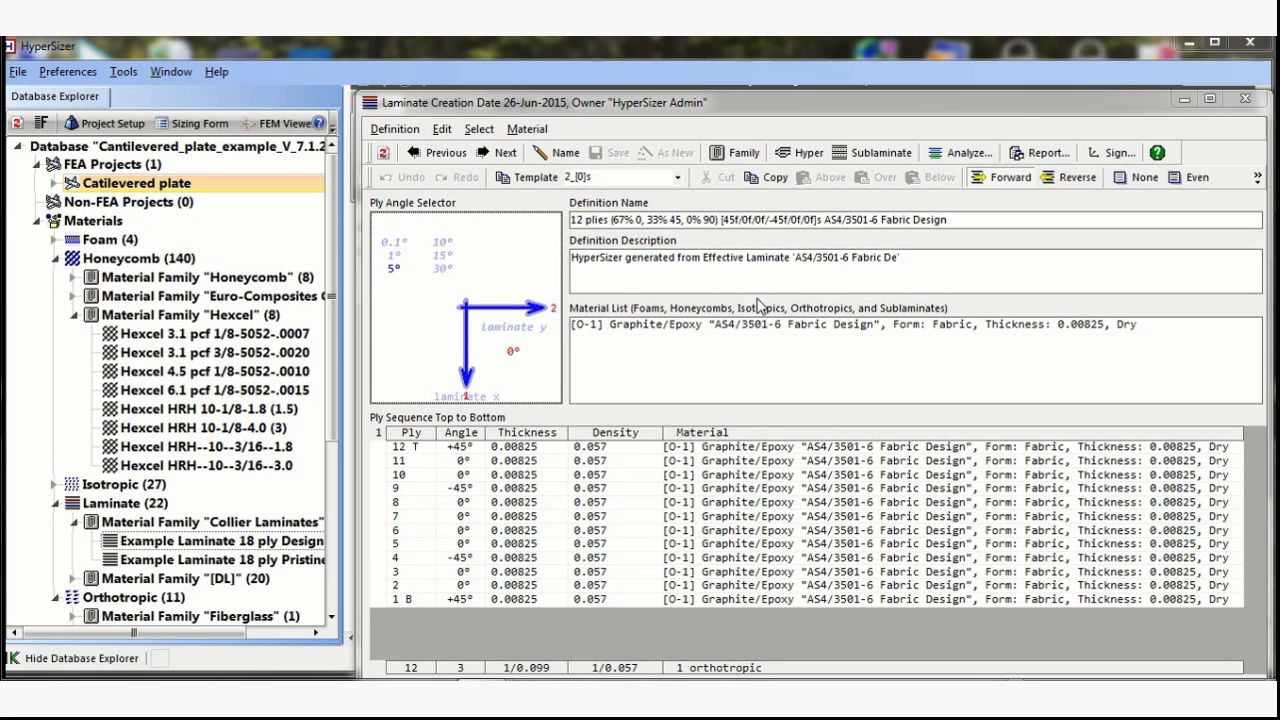
# Analyze the laminate with user-defined loads Nx 250 and Nxy 200 lb/in, using the Compression and Ultimate options.
pyautogui.click(955, 155)
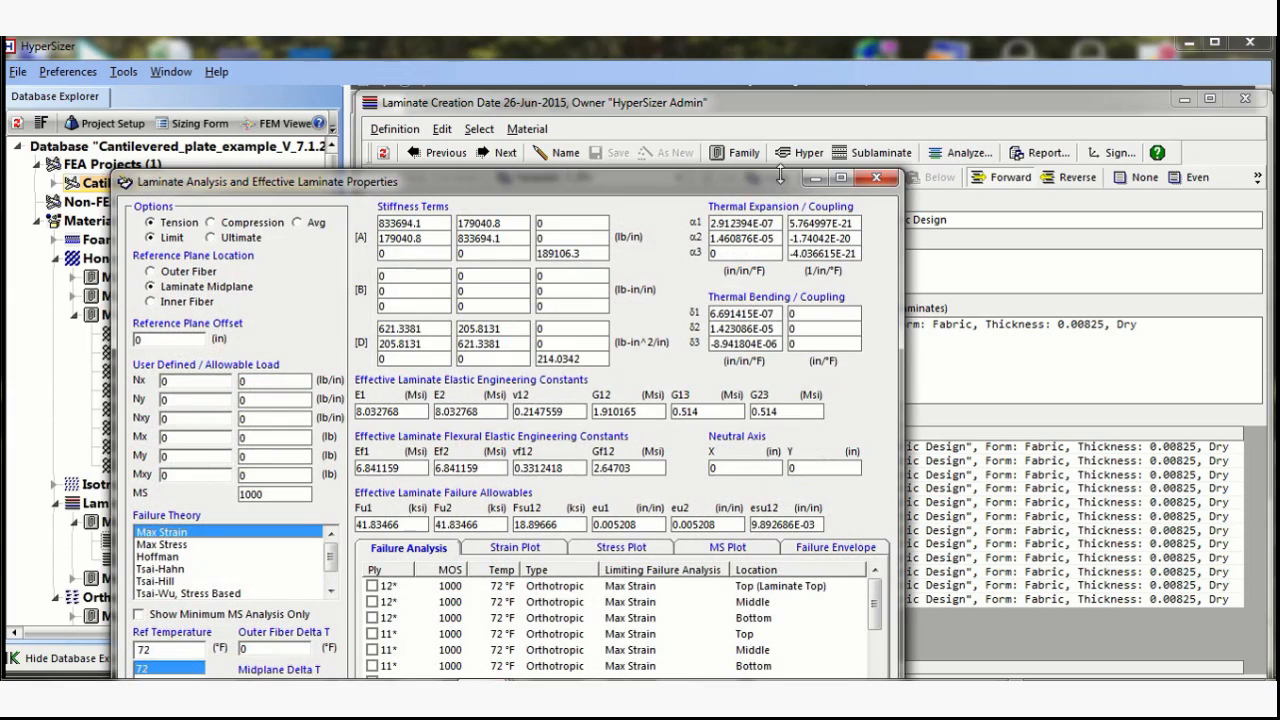
pyautogui.moveTo(759, 178); pyautogui.dragTo(968, 68)
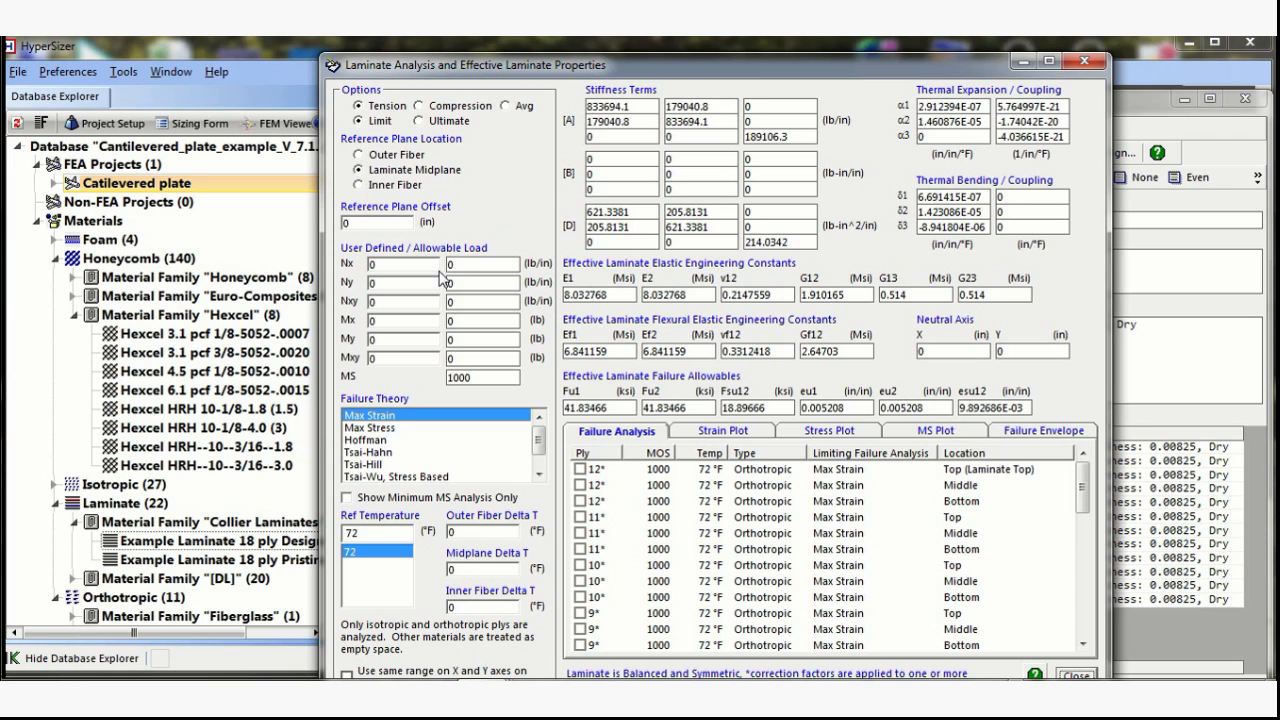
pyautogui.doubleClick(401, 266)
pyautogui.write('250')
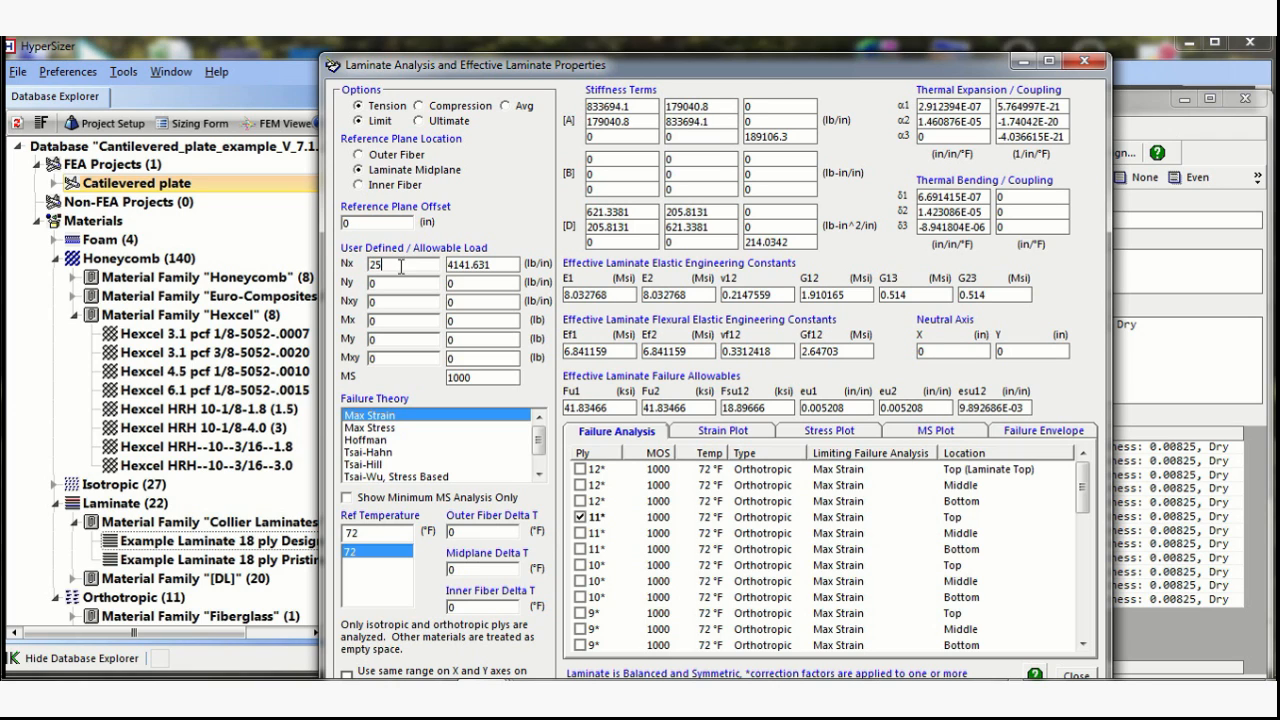
pyautogui.doubleClick(390, 304)
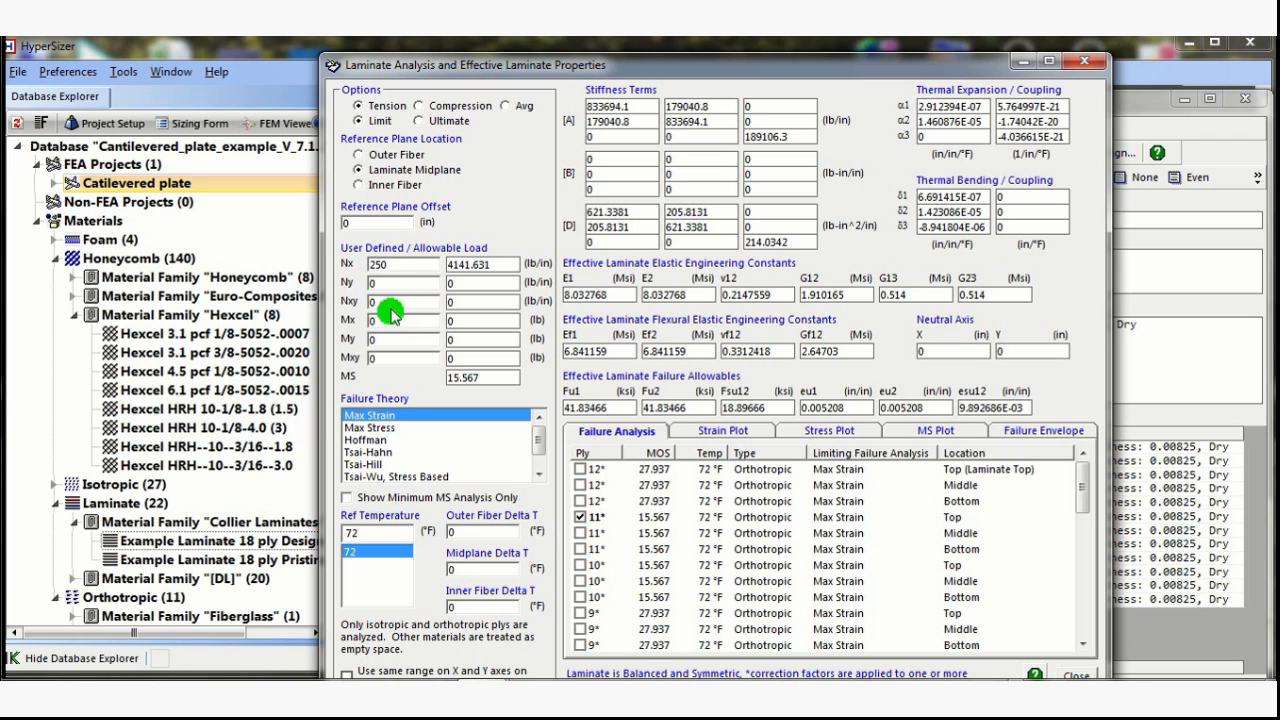
pyautogui.write('200')
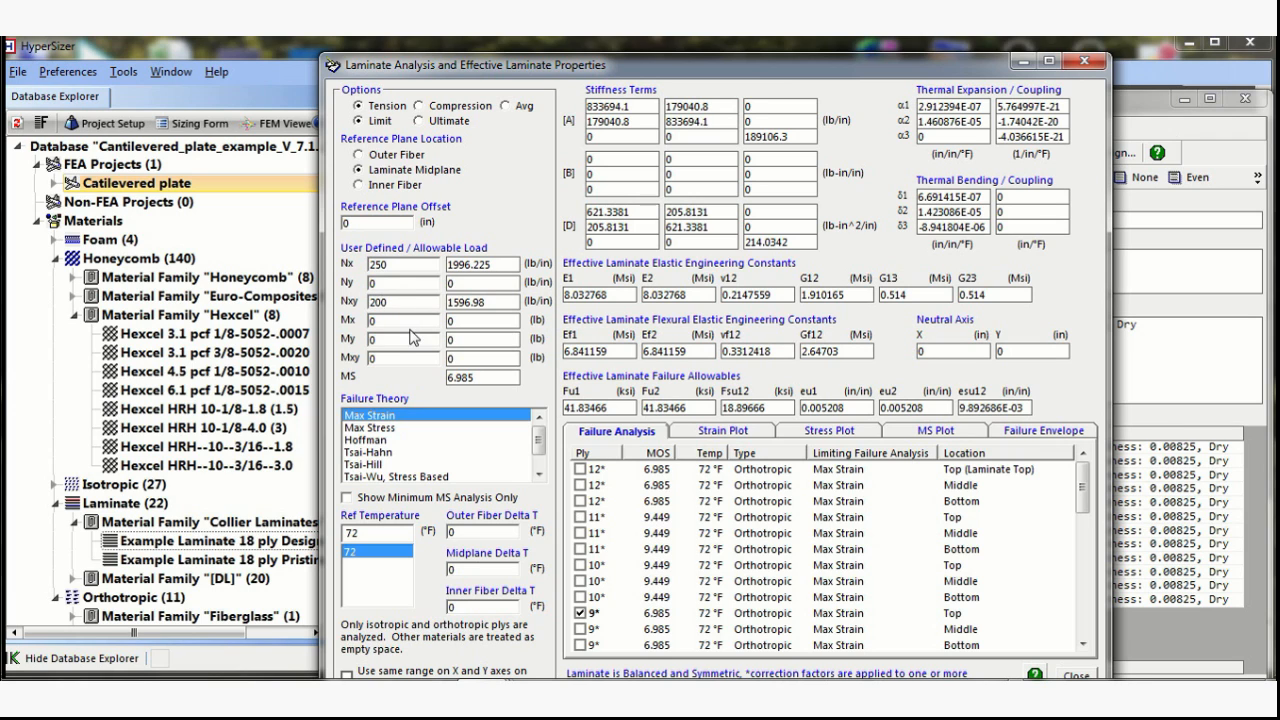
pyautogui.click(419, 106)
pyautogui.click(420, 121)
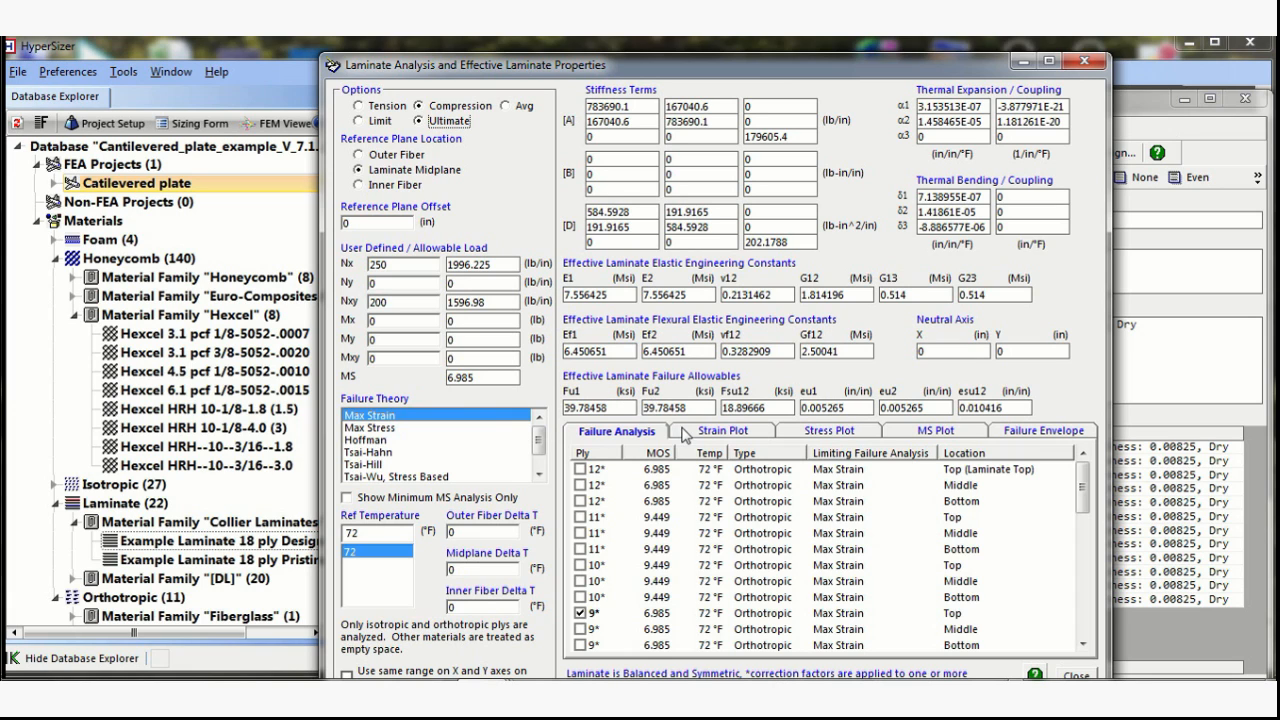
# Review the laminate's MS plot, failure envelope, strain plot and ply failure analysis, and close the laminate analysis.
pyautogui.click(917, 431)
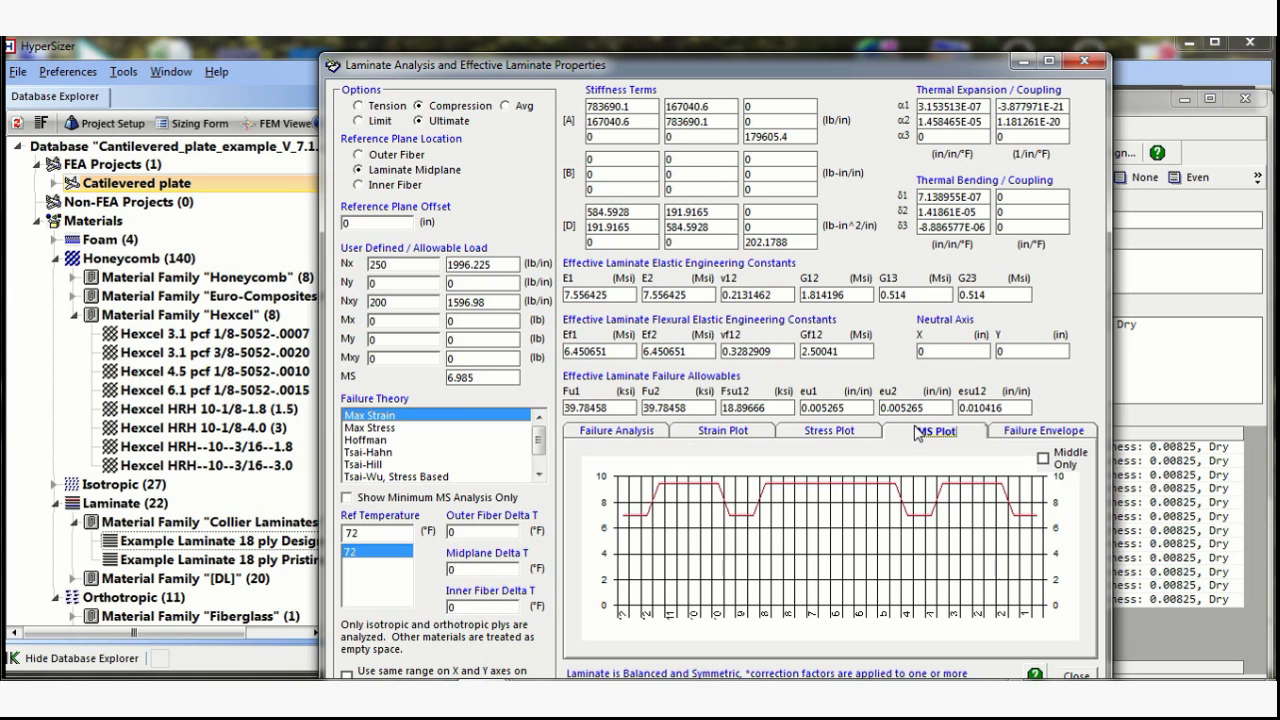
pyautogui.click(1024, 431)
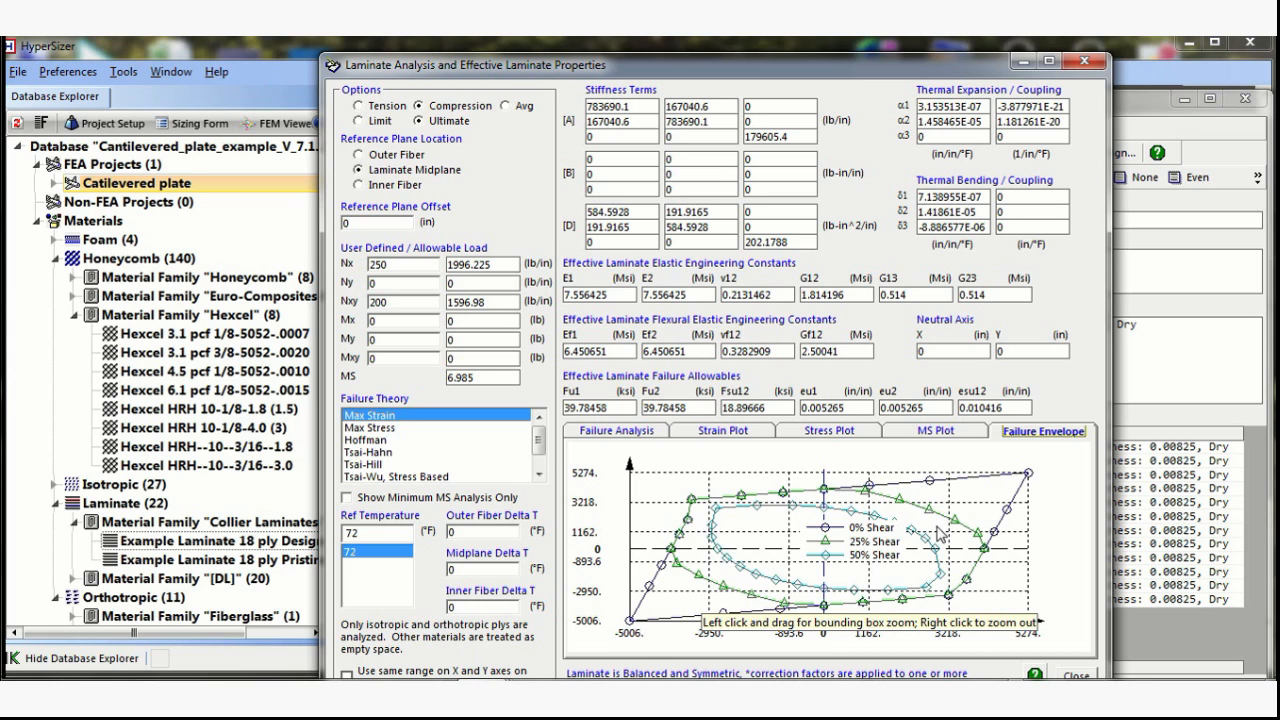
pyautogui.click(741, 434)
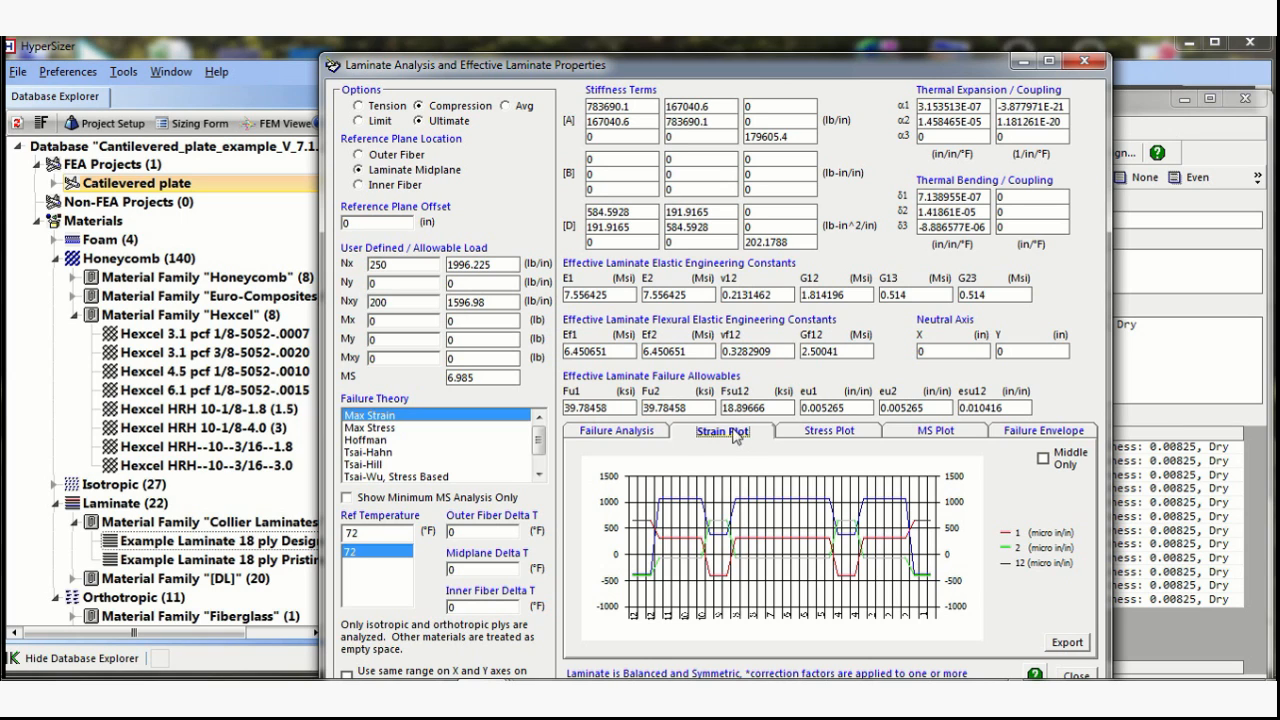
pyautogui.click(638, 431)
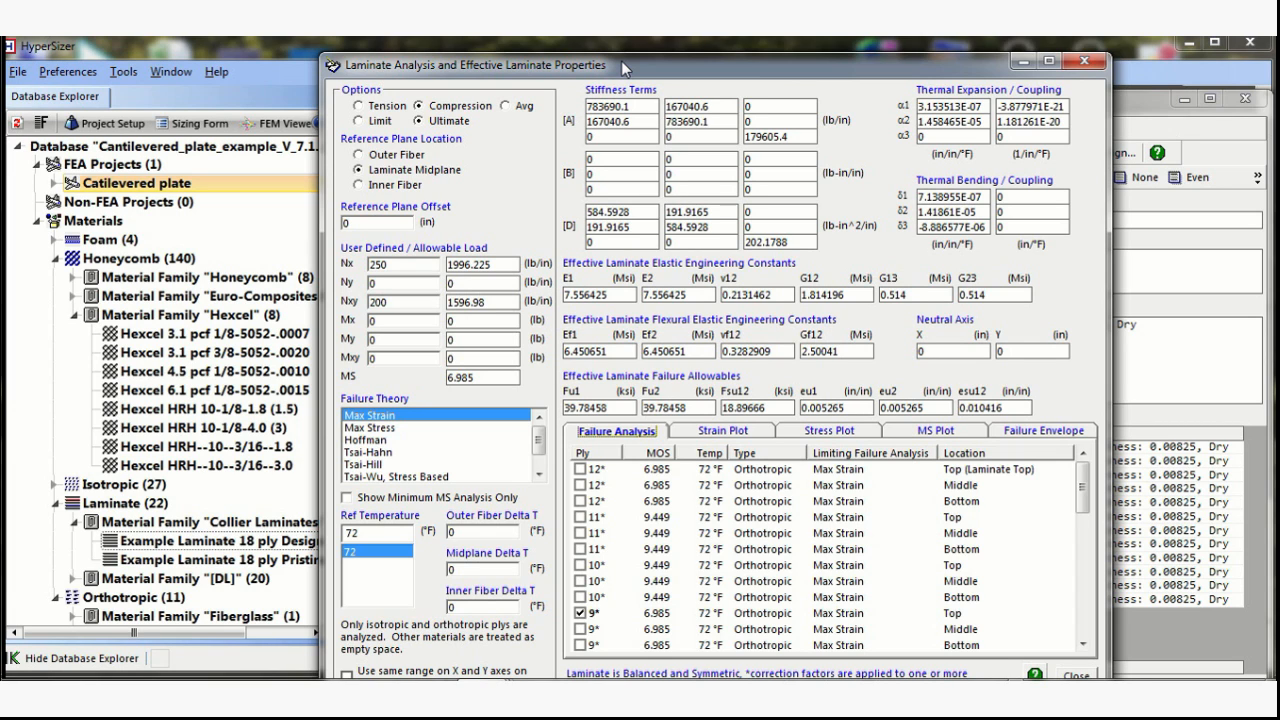
pyautogui.moveTo(634, 66); pyautogui.dragTo(637, 57)
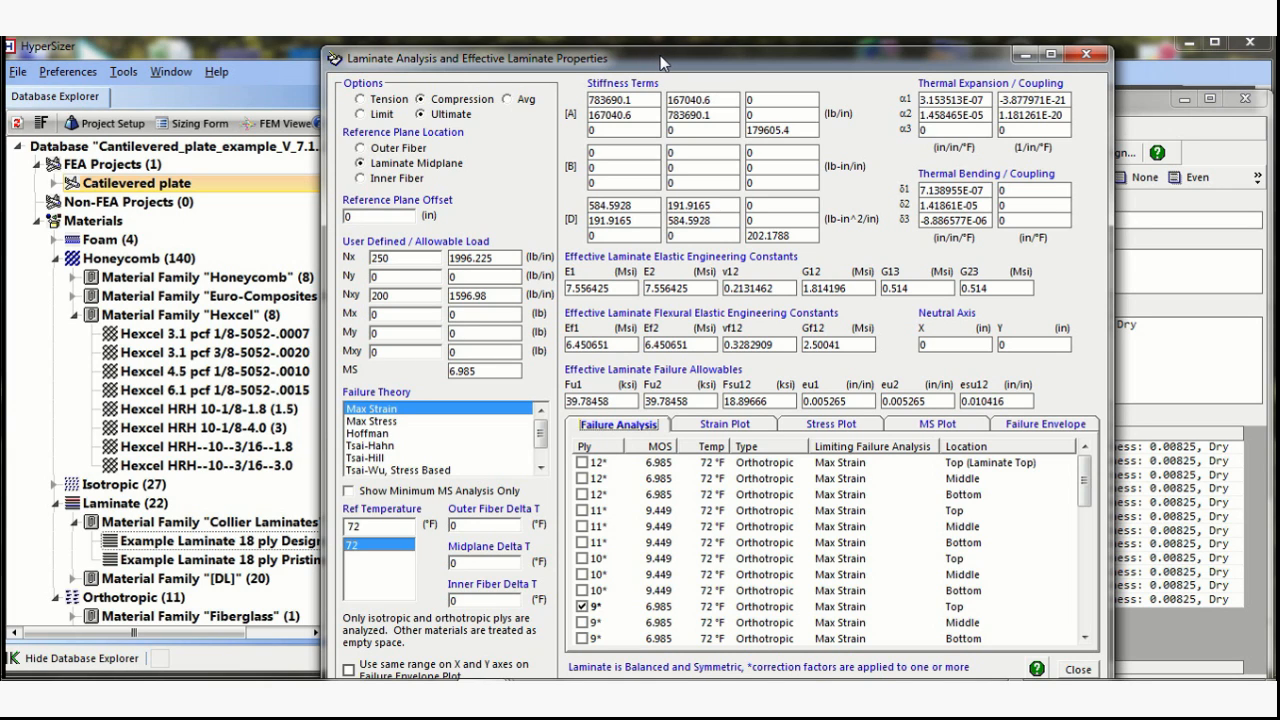
pyautogui.click(1082, 57)
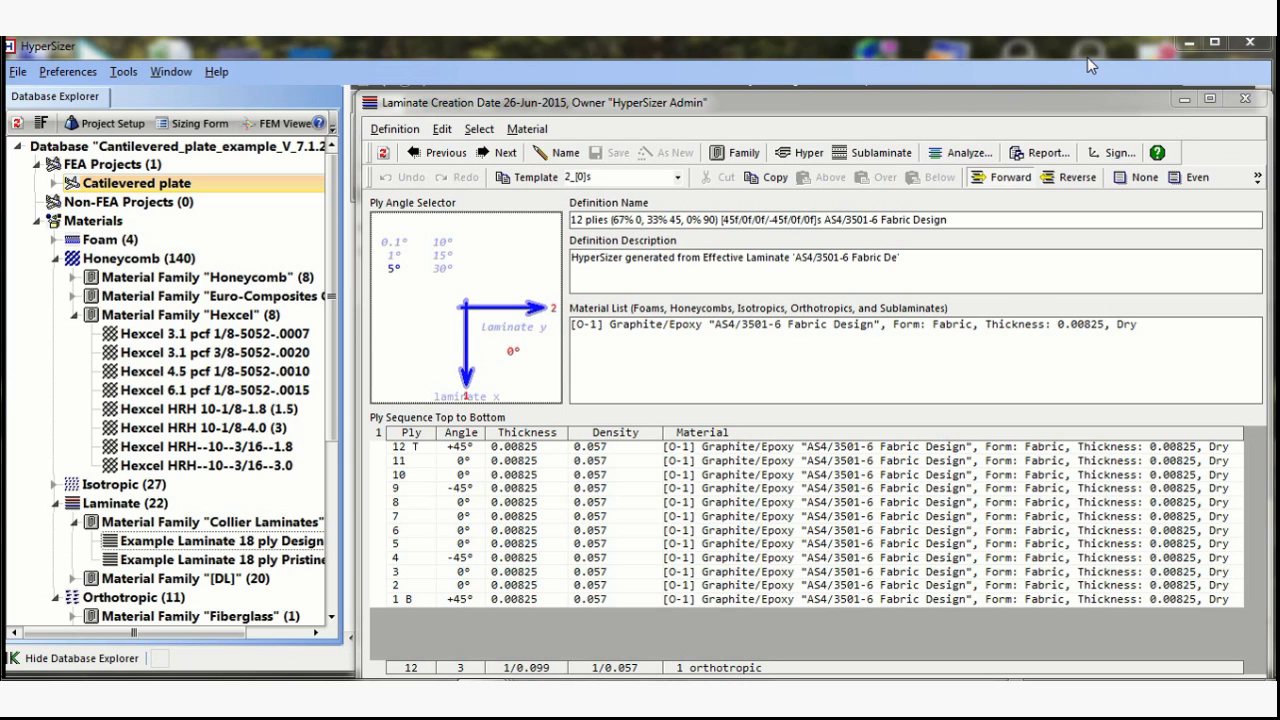
pyautogui.click(1035, 684)
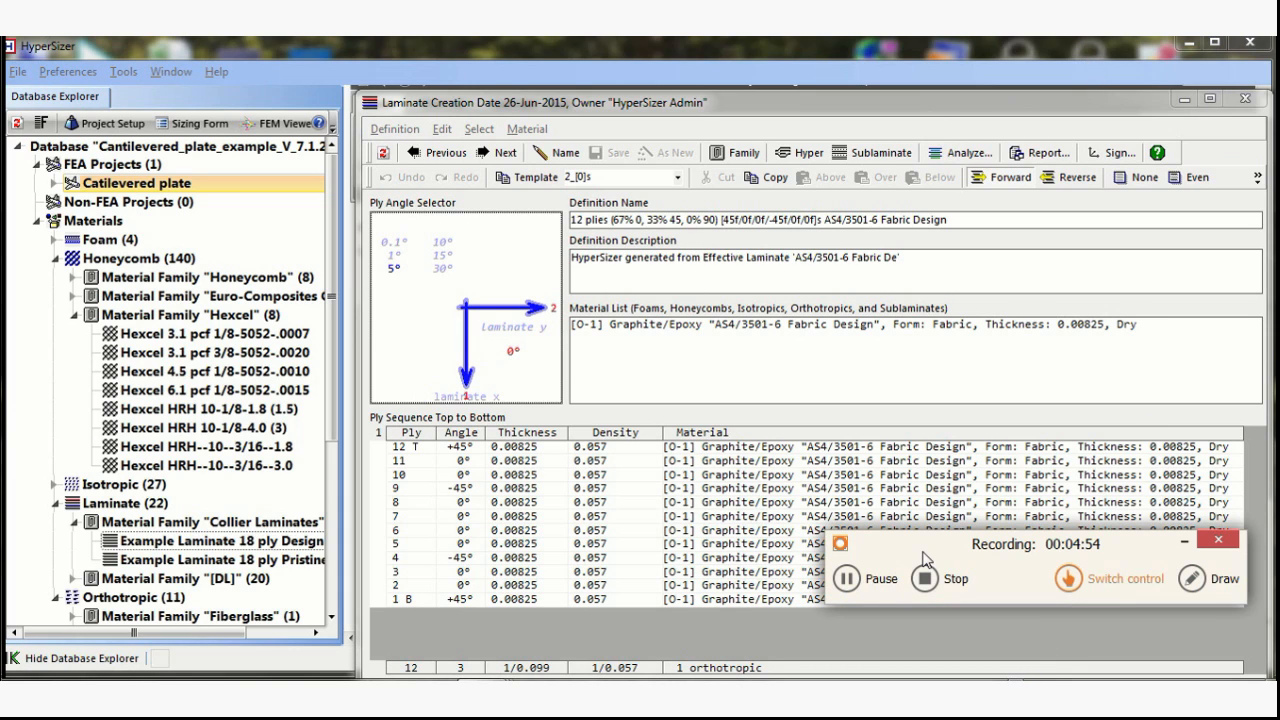